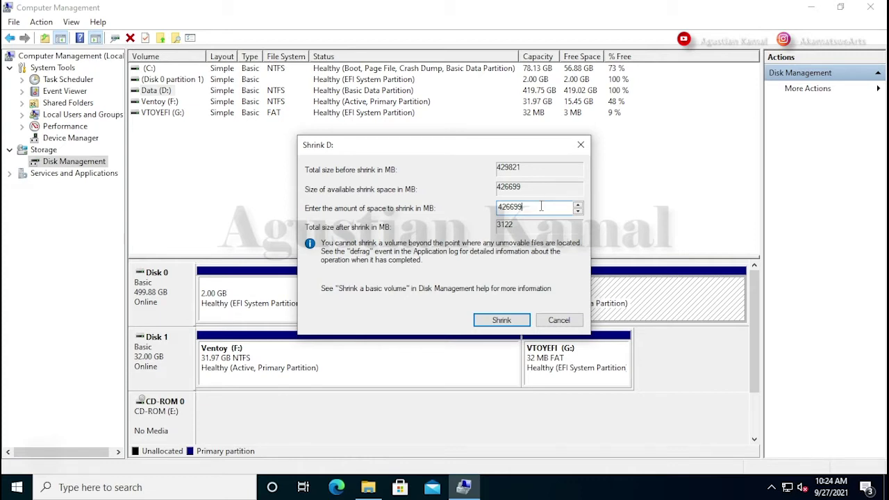
# Shrink the Data (D:) volume by 102400 MB to leave unallocated space, and close Computer Management
pyautogui.moveTo(536, 206); pyautogui.dragTo(488, 207)
pyautogui.write('102400')
pyautogui.click(502, 319)
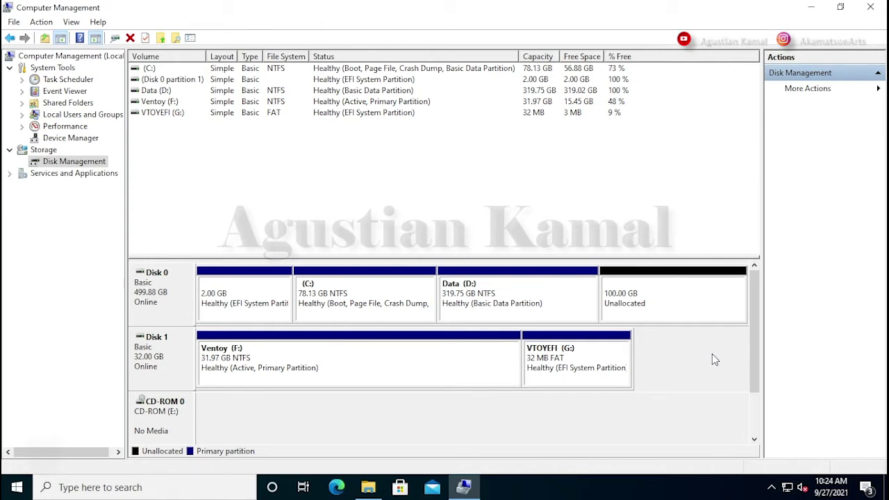
pyautogui.click(697, 312)
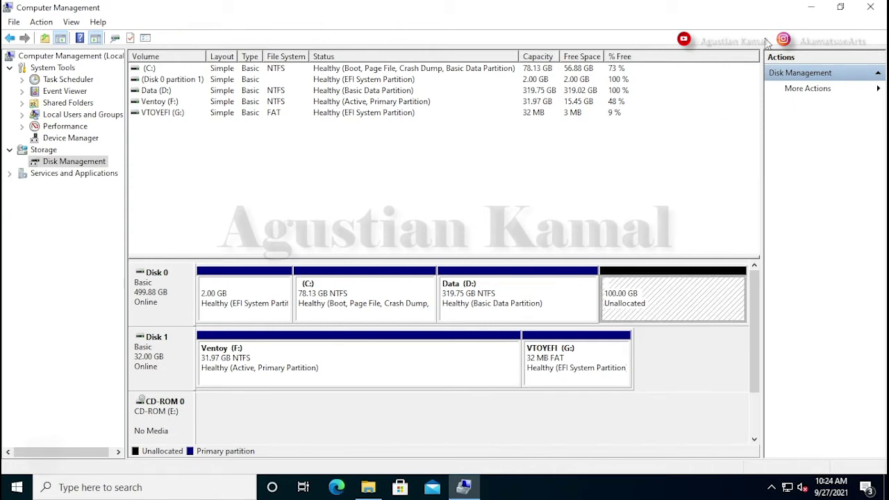
pyautogui.click(870, 8)
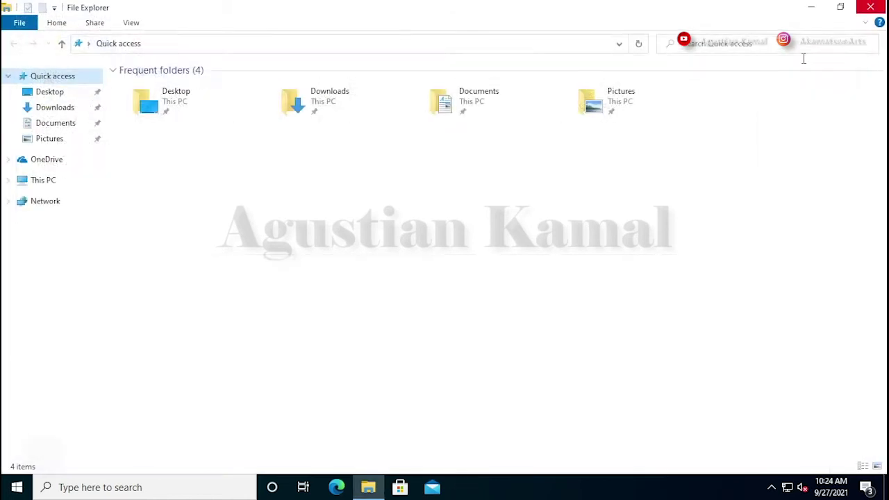
# Check the Ventoy (F:) drive for the garuda-dr460nized-blackarch ISO in File Explorer, and close the window
pyautogui.click(43, 181)
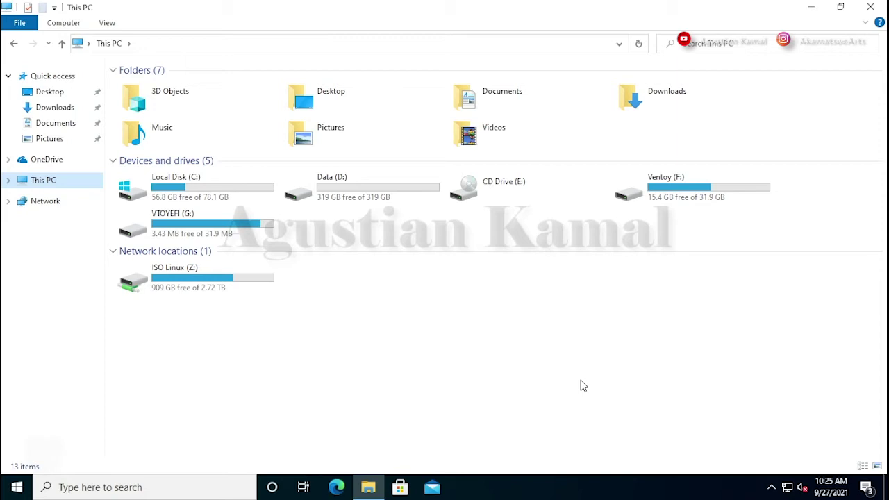
pyautogui.doubleClick(675, 196)
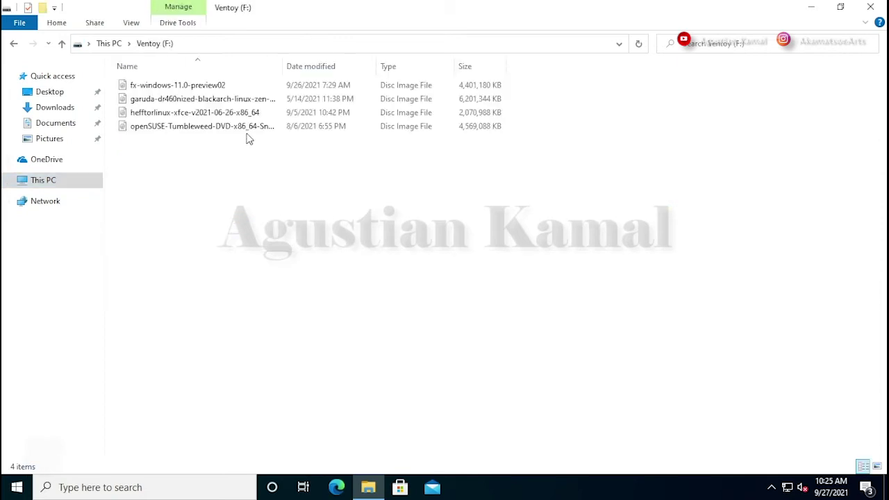
pyautogui.click(235, 100)
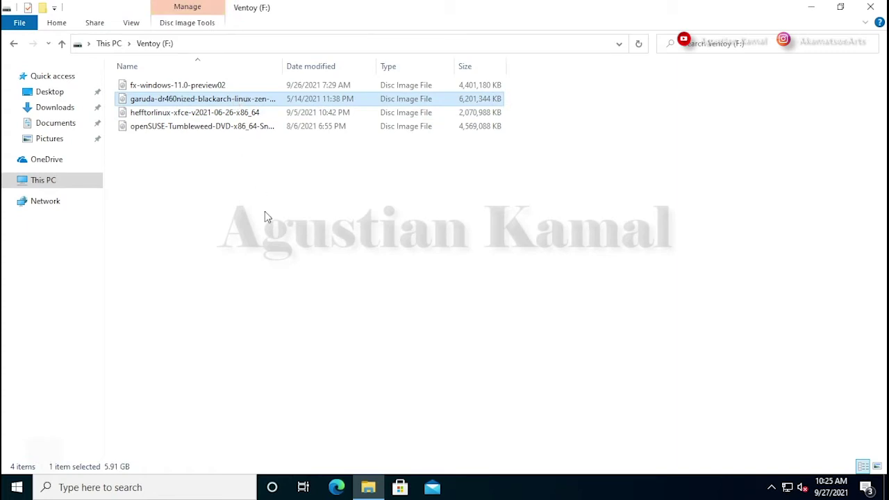
pyautogui.click(416, 212)
pyautogui.click(868, 11)
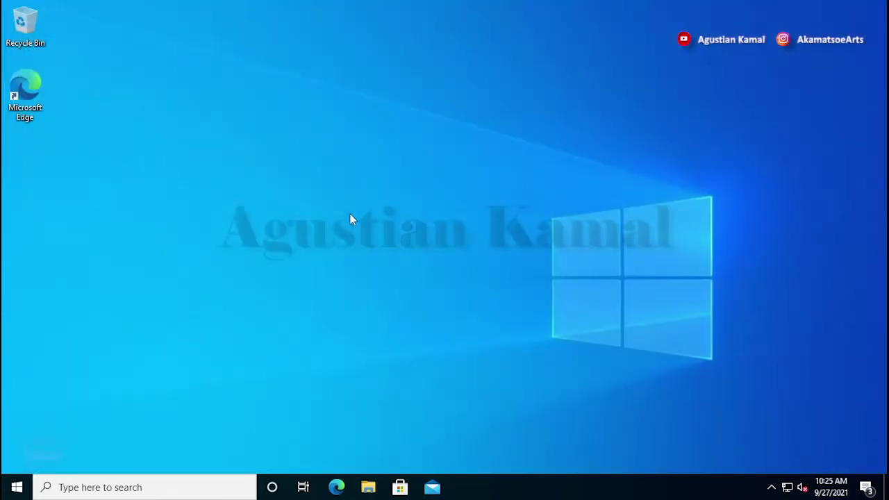
# Restart the computer and boot garuda-dr460nized-blackarch-linux-zen-210507.iso from the Ventoy boot menu
pyautogui.click(16, 487)
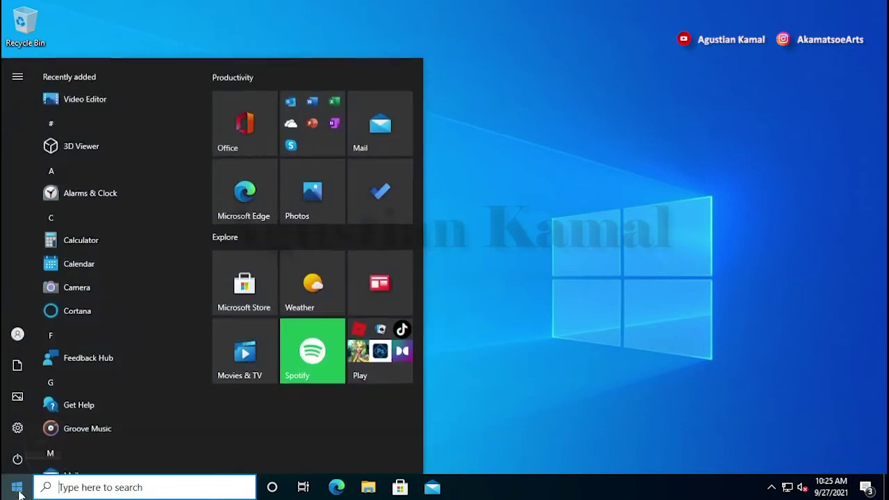
pyautogui.click(44, 458)
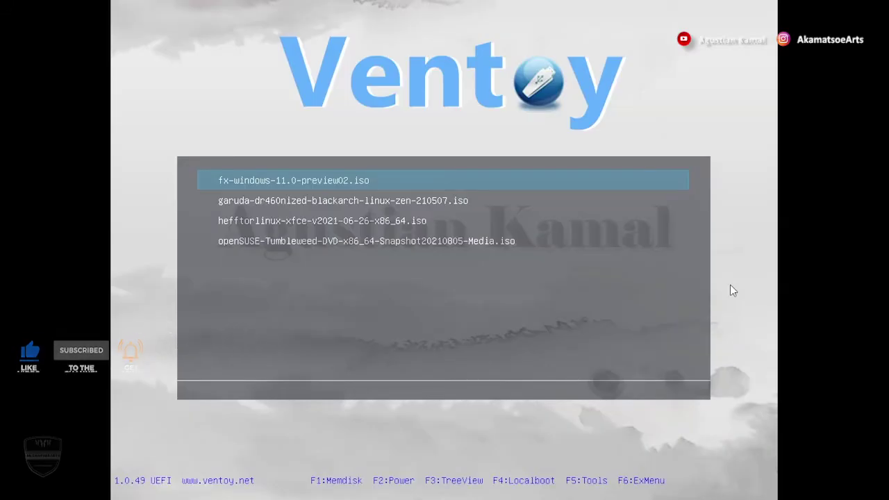
pyautogui.press('Down')
pyautogui.press('Down')
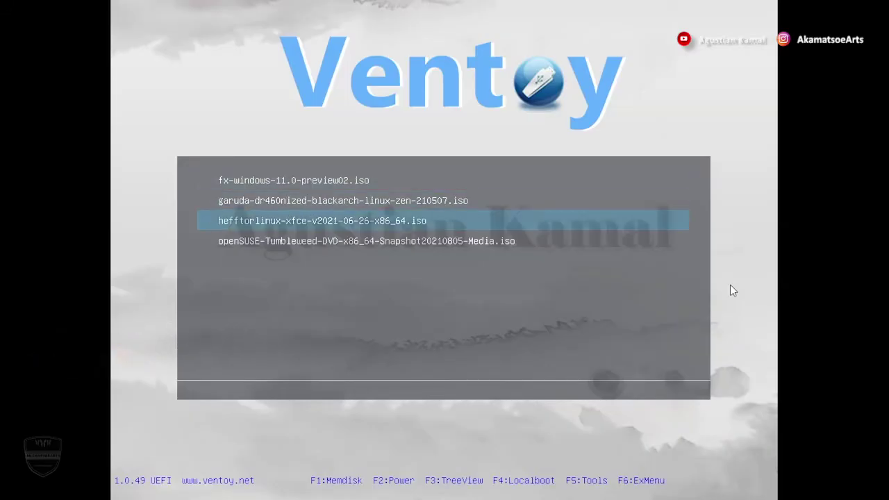
pyautogui.press('Down')
pyautogui.press('Up')
pyautogui.press('Up')
pyautogui.press('Up')
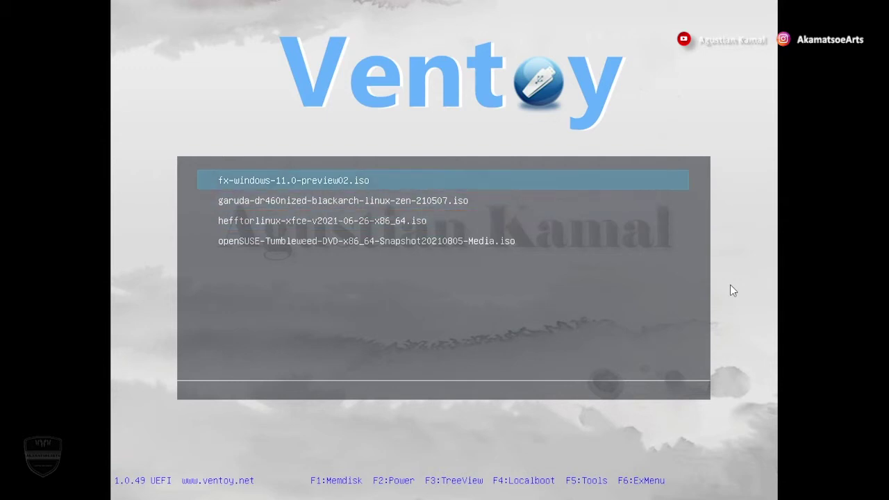
pyautogui.press('Down')
pyautogui.press('Down')
pyautogui.press('Down')
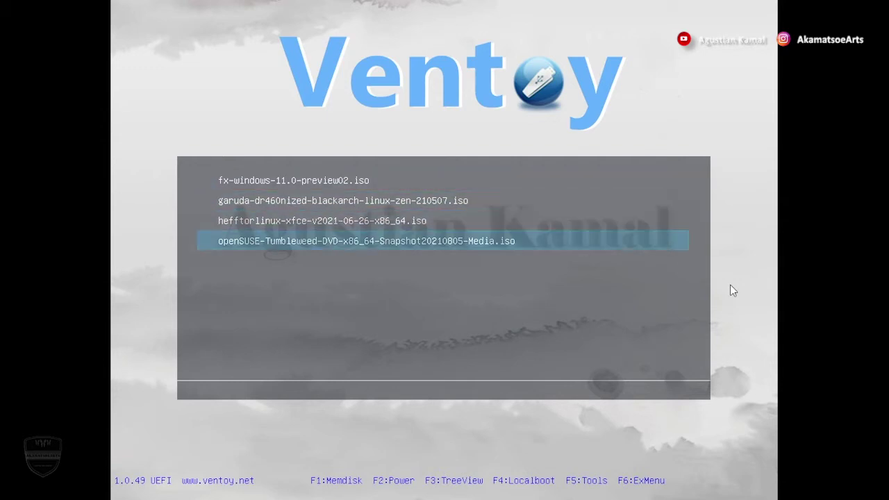
pyautogui.press('Up')
pyautogui.press('Up')
pyautogui.press('Up')
pyautogui.press('Down')
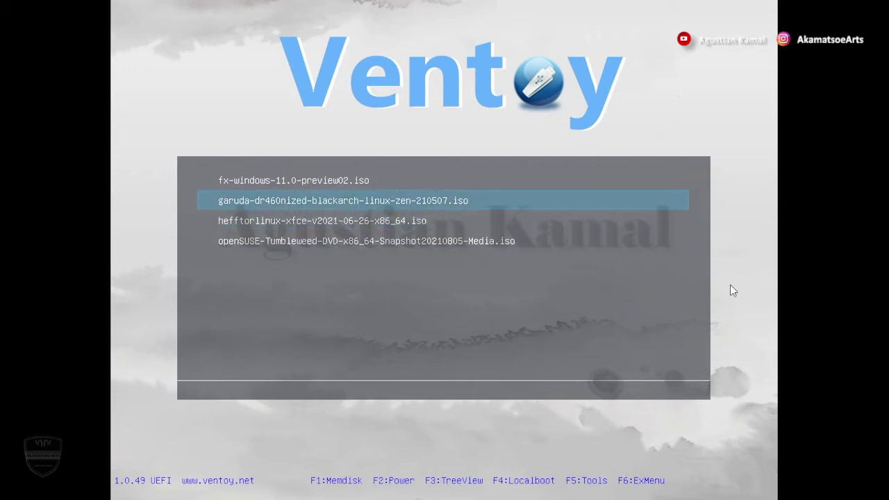
pyautogui.press('Down')
pyautogui.press('Up')
pyautogui.press('Return')
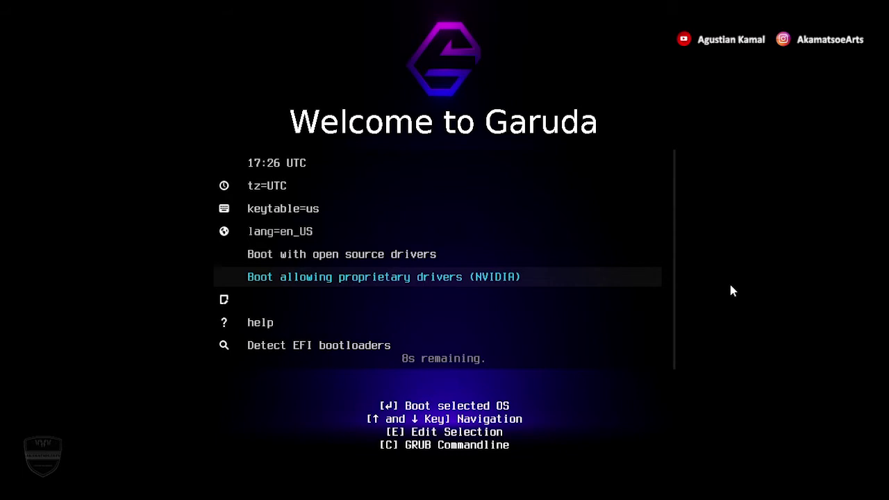
# Boot the Garuda live system with open source drivers
pyautogui.press('Up')
pyautogui.press('Down')
pyautogui.press('Up')
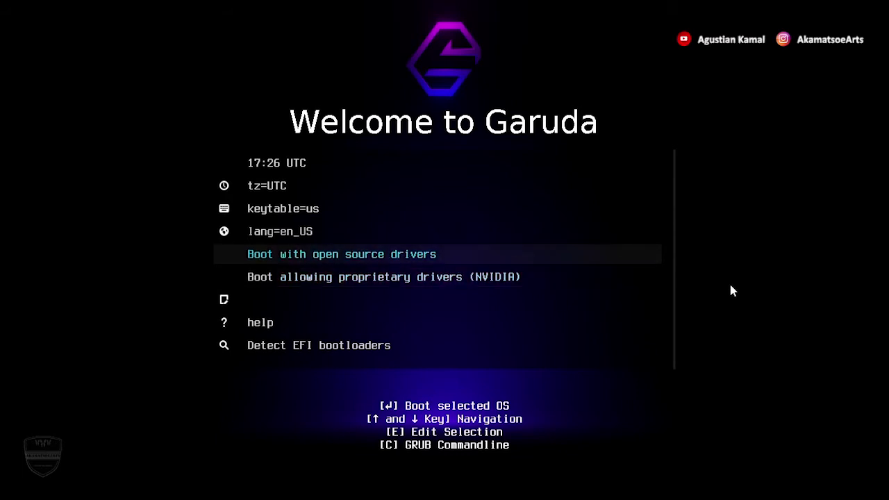
pyautogui.press('Down')
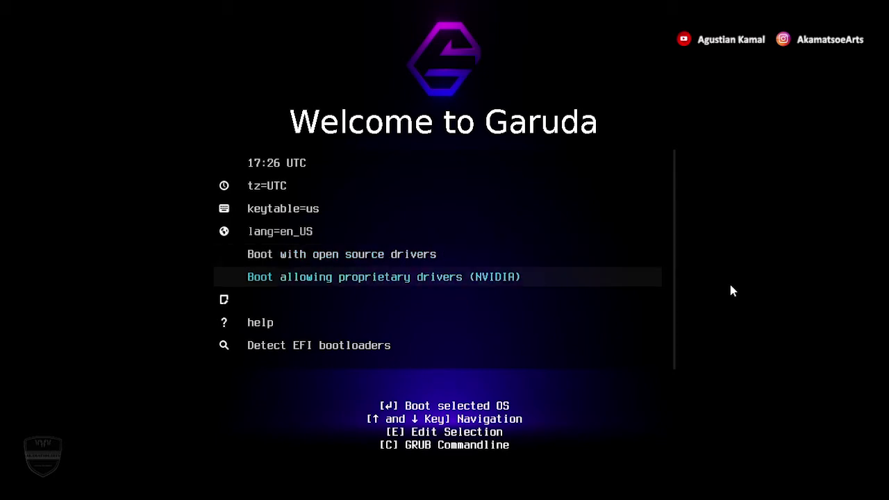
pyautogui.press('Up')
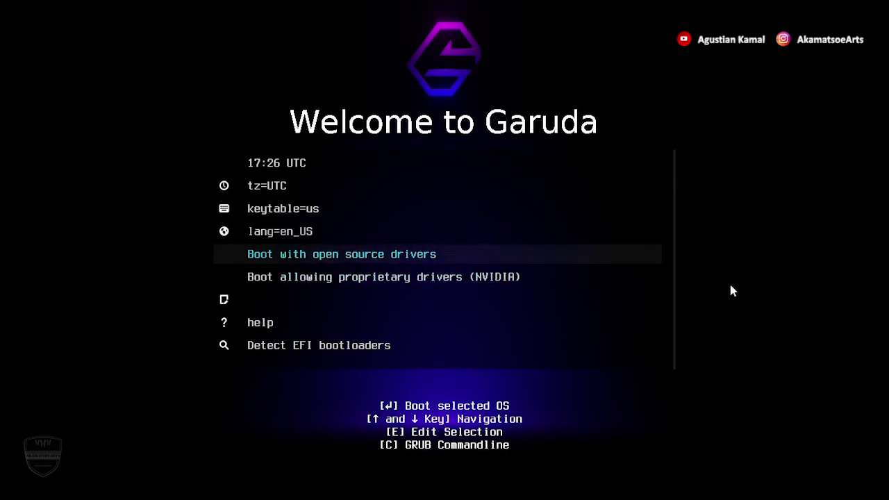
pyautogui.press('Return')
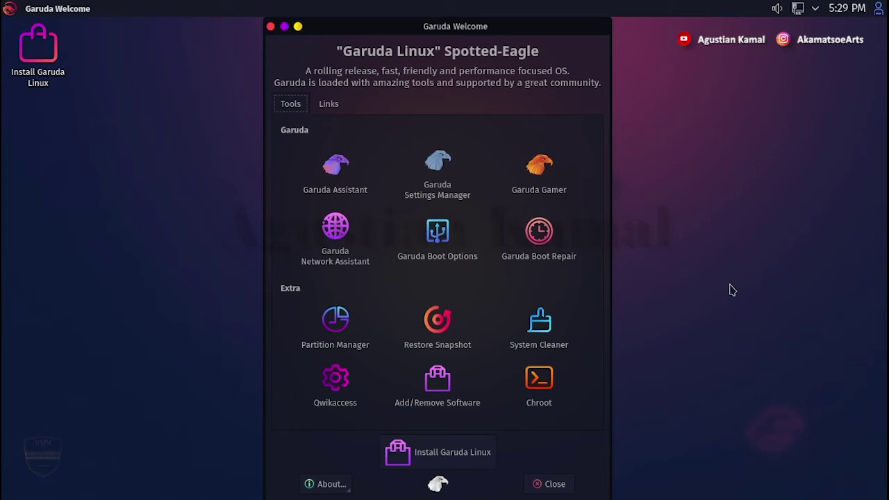
# Launch the Garuda Linux installer and accept American English as its language
pyautogui.click(465, 459)
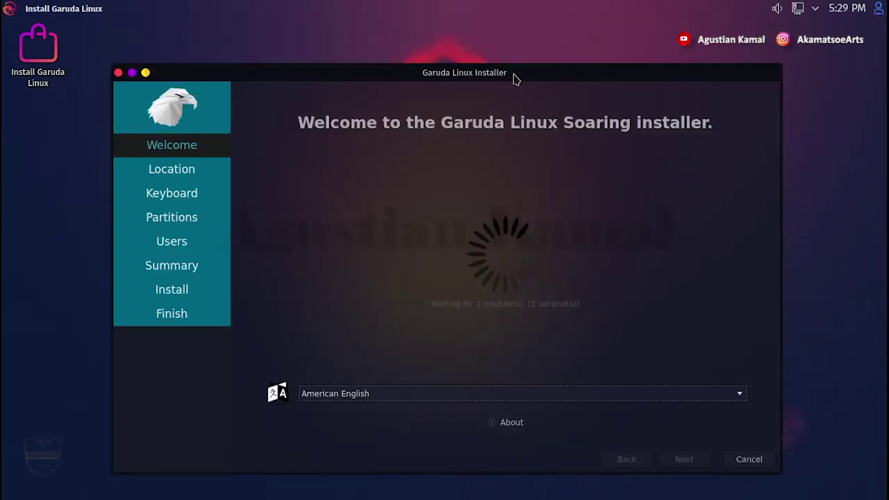
pyautogui.moveTo(513, 72); pyautogui.dragTo(513, 54)
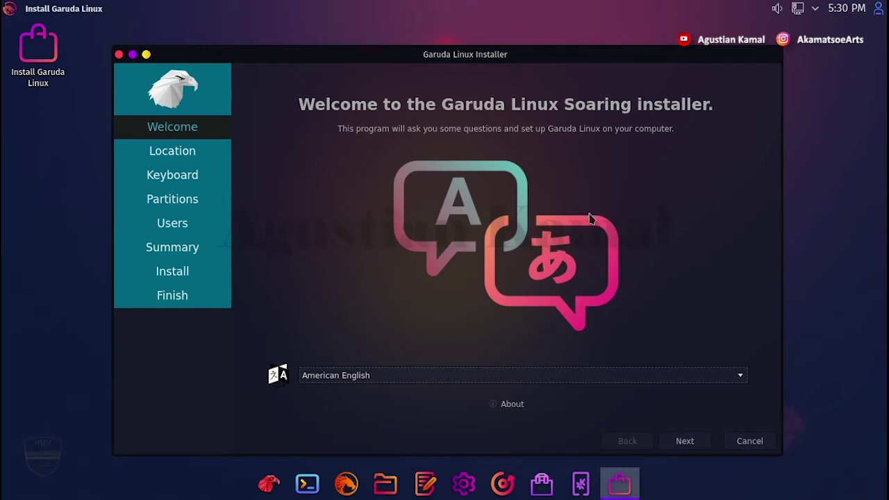
pyautogui.click(695, 443)
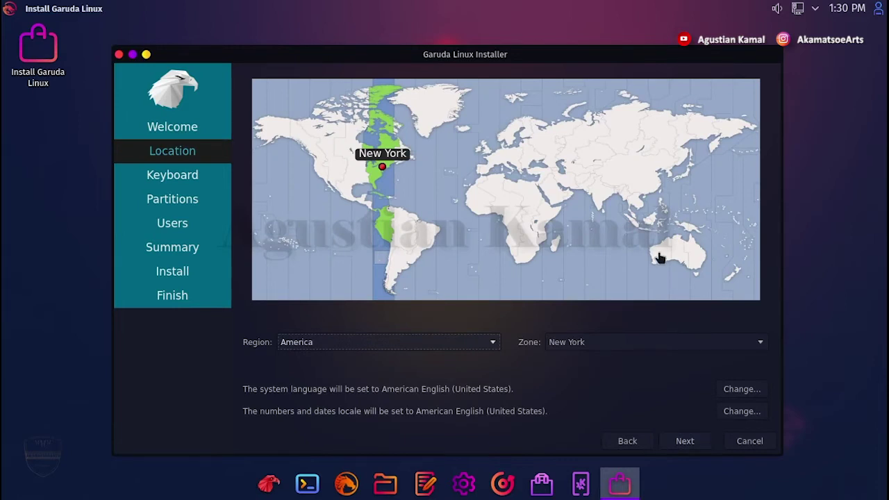
# Set the location to Asia/Jakarta and accept the default English (US) keyboard layout
pyautogui.click(642, 233)
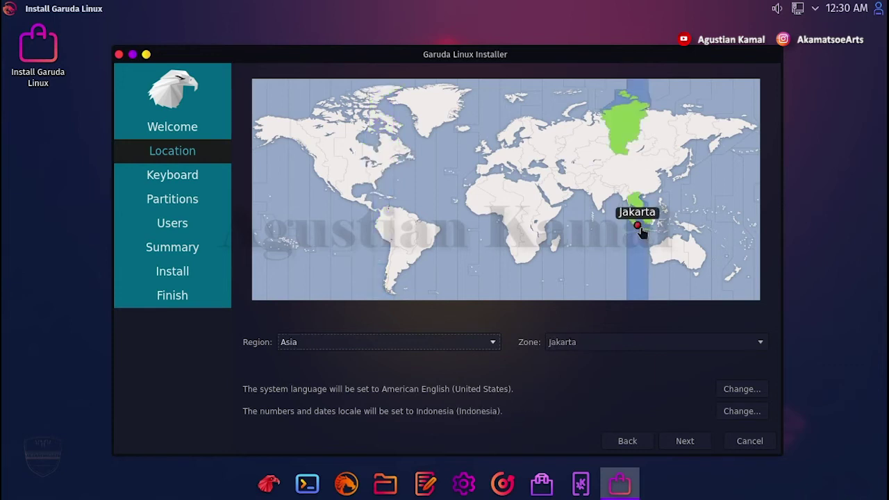
pyautogui.click(685, 442)
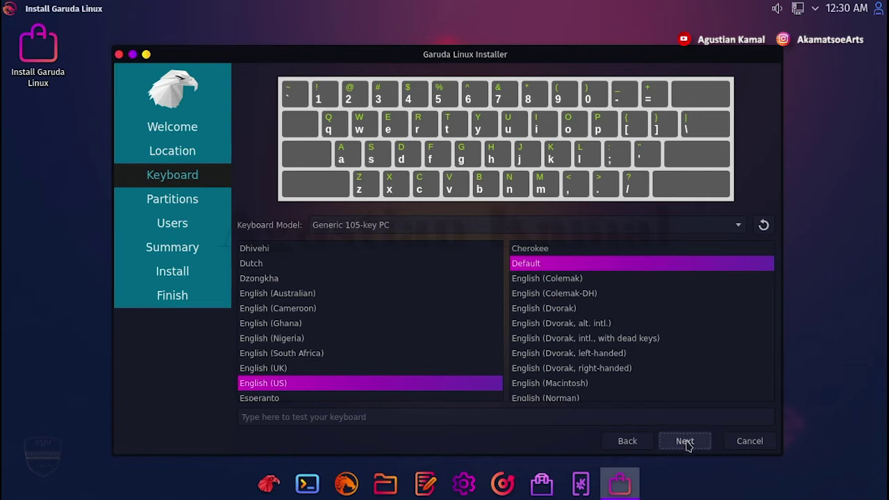
pyautogui.click(685, 442)
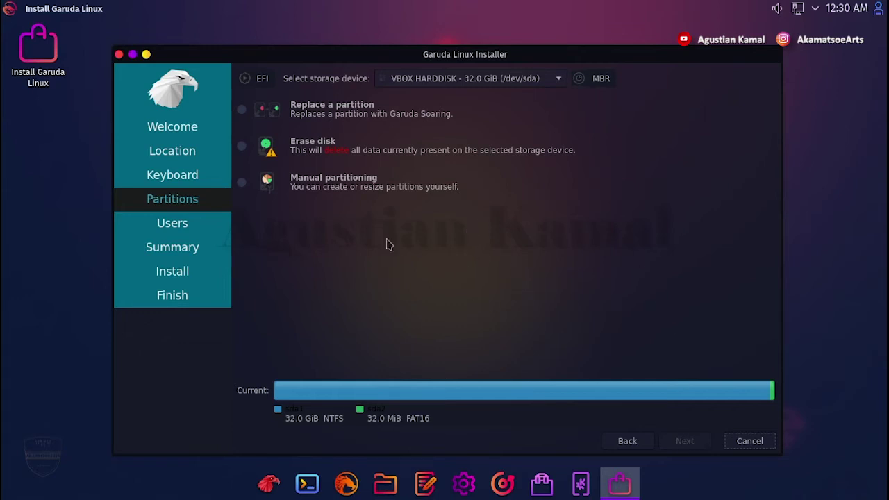
# Choose manual partitioning and select the 500.0 GiB VBOX HARDDISK (/dev/sdb) as the storage device
pyautogui.click(242, 182)
pyautogui.click(684, 441)
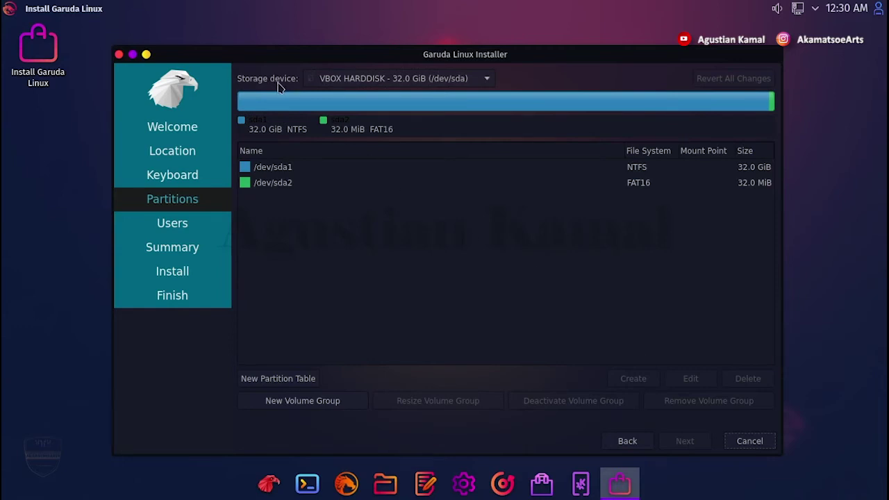
pyautogui.click(481, 78)
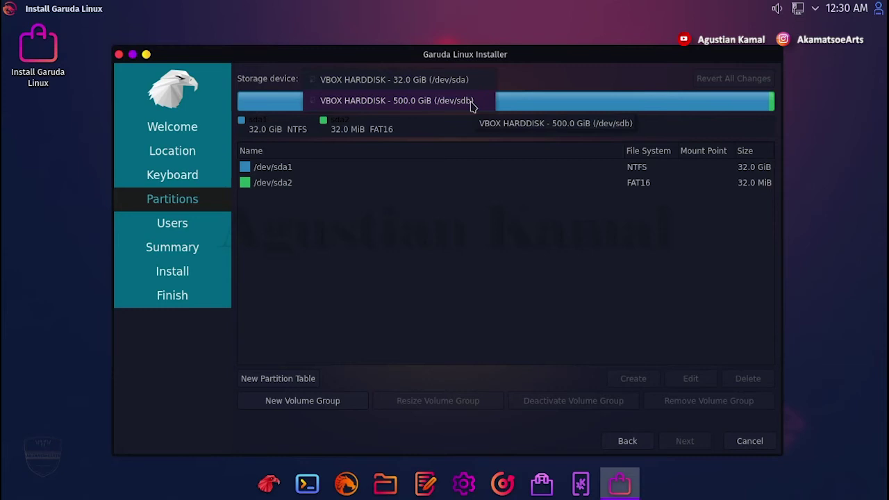
pyautogui.click(471, 104)
# Start a new partition in the free space of /dev/sdb and set its size to 4096 MiB
pyautogui.click(472, 230)
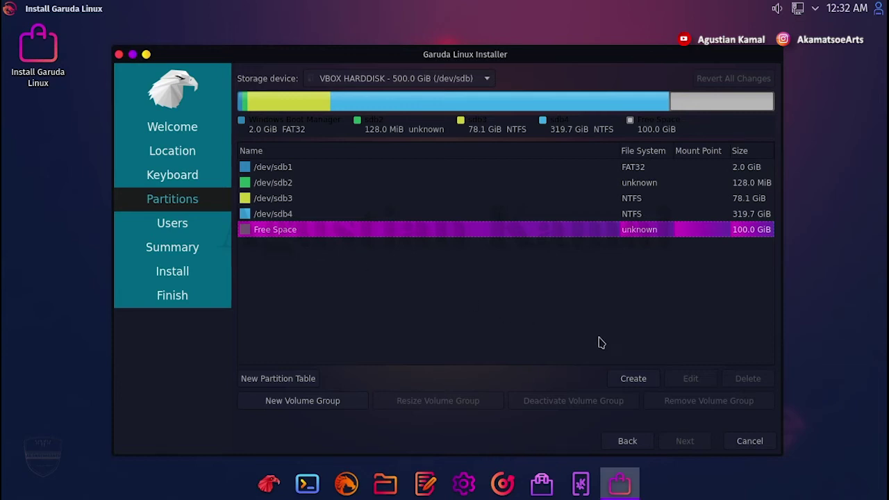
pyautogui.click(633, 380)
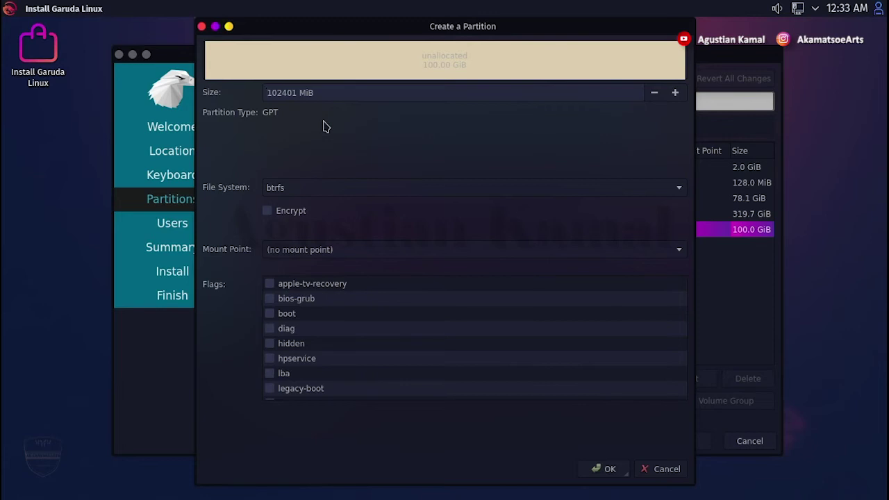
pyautogui.doubleClick(295, 92)
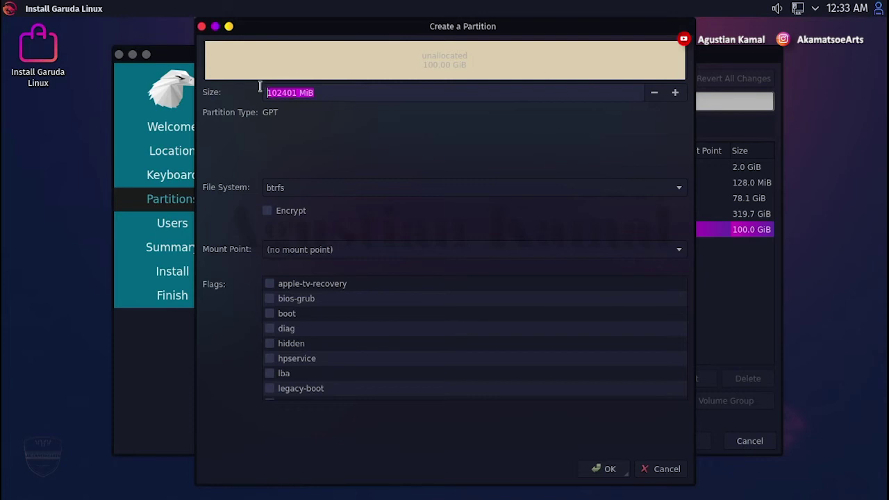
pyautogui.click(296, 92)
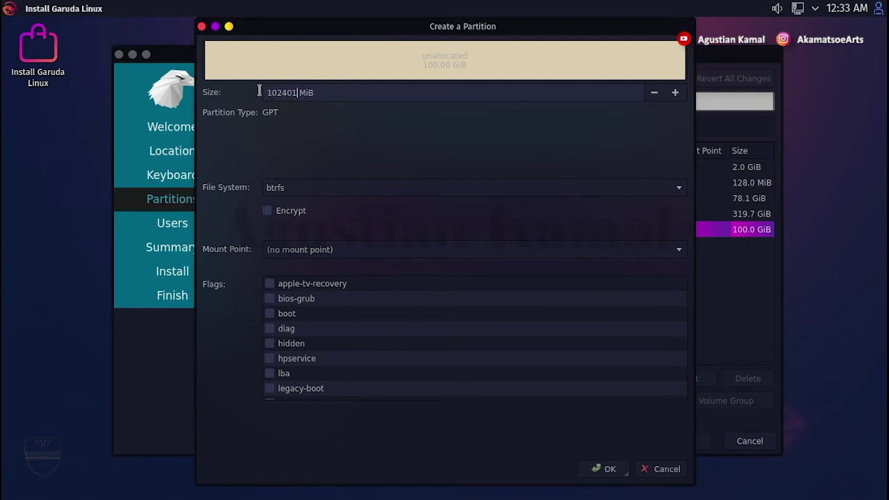
pyautogui.hotkey('ctrl', 'a')
pyautogui.write('4096')
# Set the new partition's file system to linuxswap, enable the swap flag, and confirm its creation
pyautogui.click(329, 192)
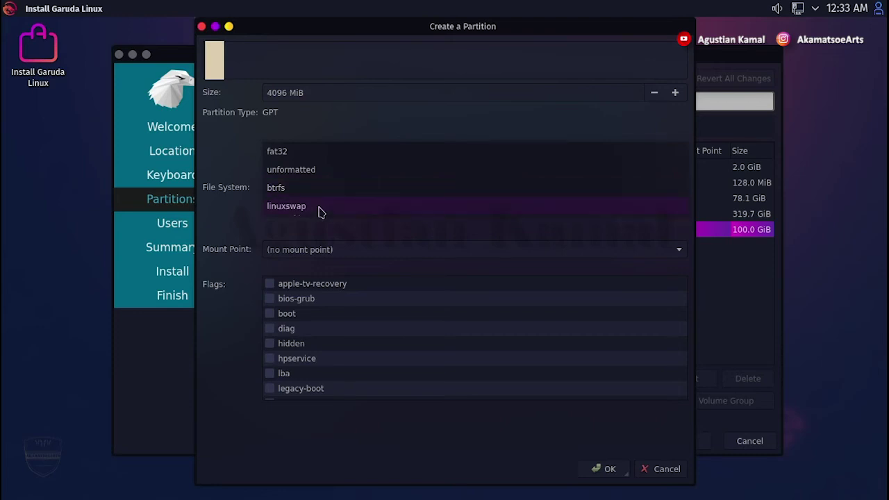
pyautogui.click(321, 207)
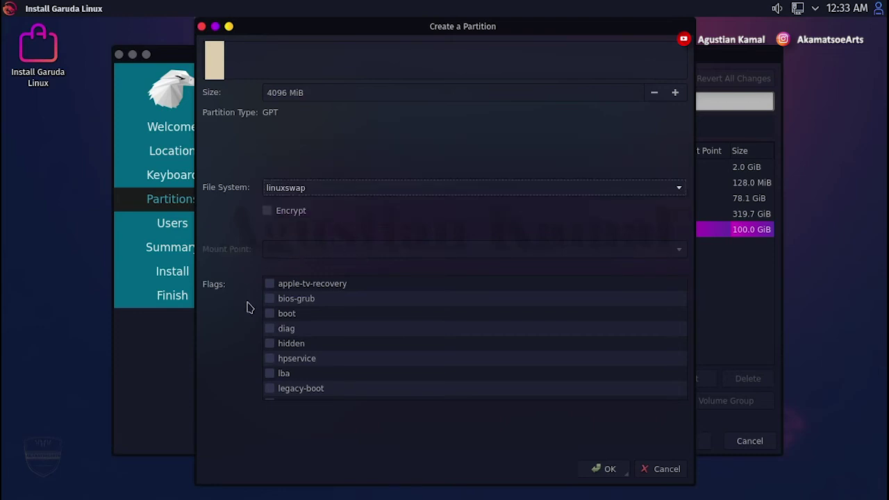
pyautogui.scroll(-2, 302, 339)
pyautogui.scroll(-1, 302, 338)
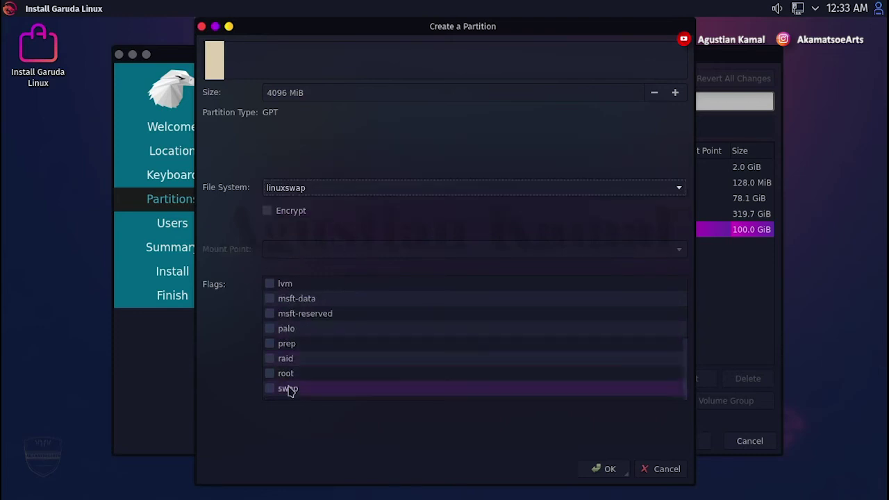
pyautogui.click(271, 389)
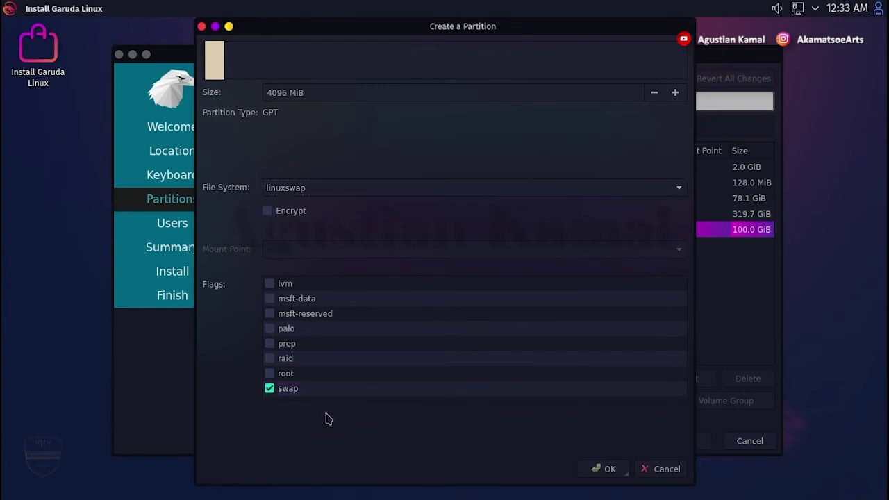
pyautogui.click(599, 469)
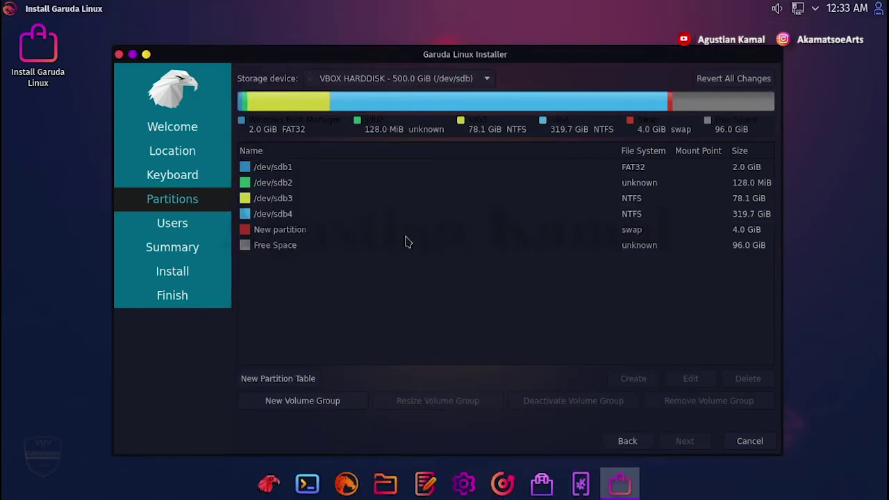
# Create a btrfs partition in the remaining 96.0 GiB free space, with mount point / and the root flag
pyautogui.click(341, 234)
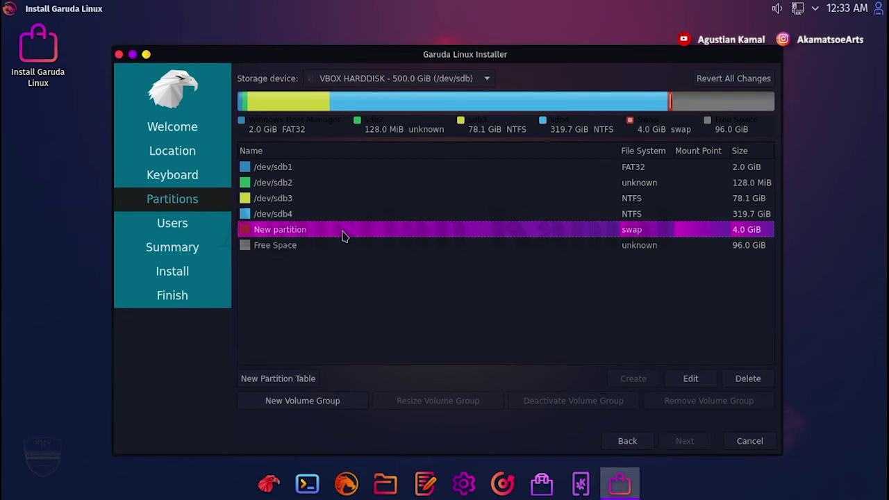
pyautogui.click(293, 250)
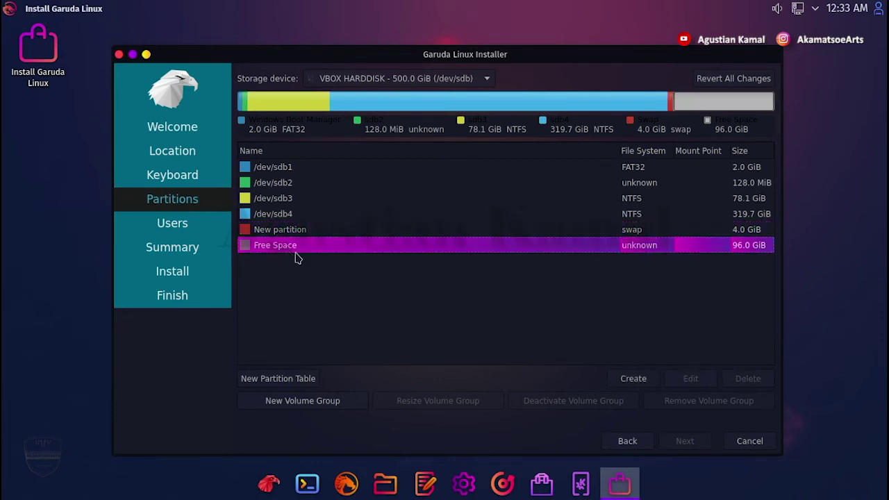
pyautogui.click(641, 381)
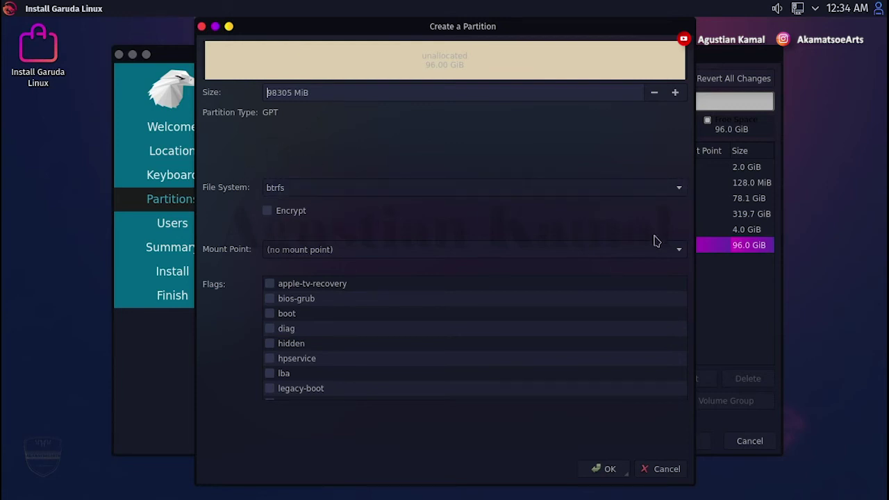
pyautogui.click(681, 256)
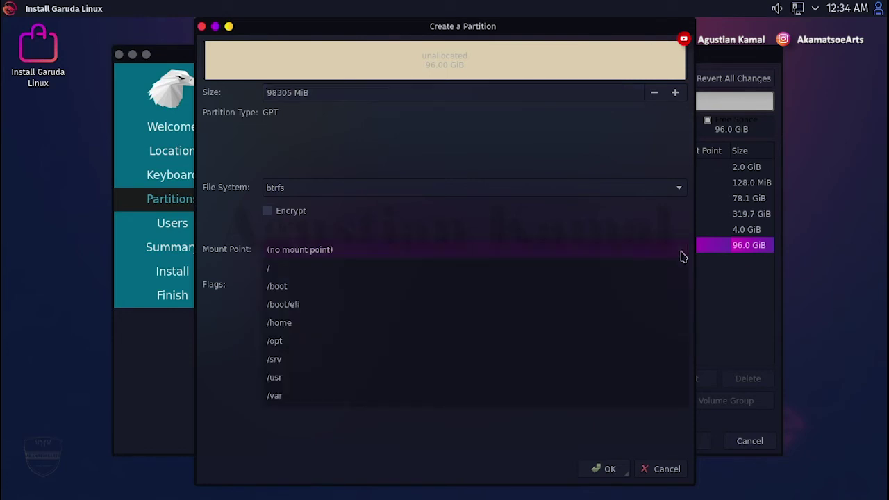
pyautogui.click(300, 270)
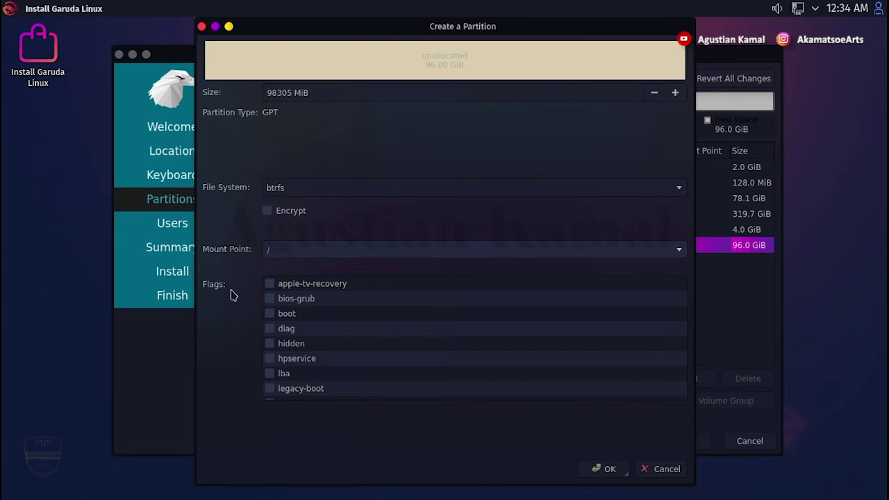
pyautogui.scroll(-3, 325, 316)
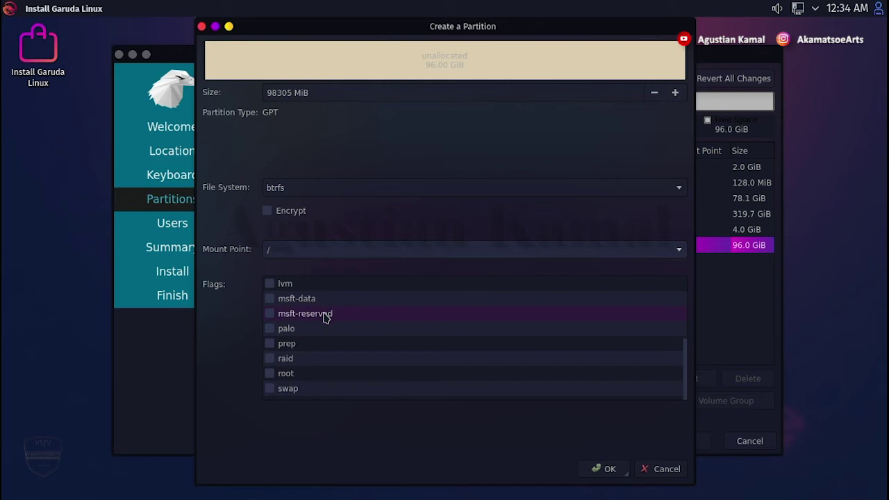
pyautogui.click(270, 374)
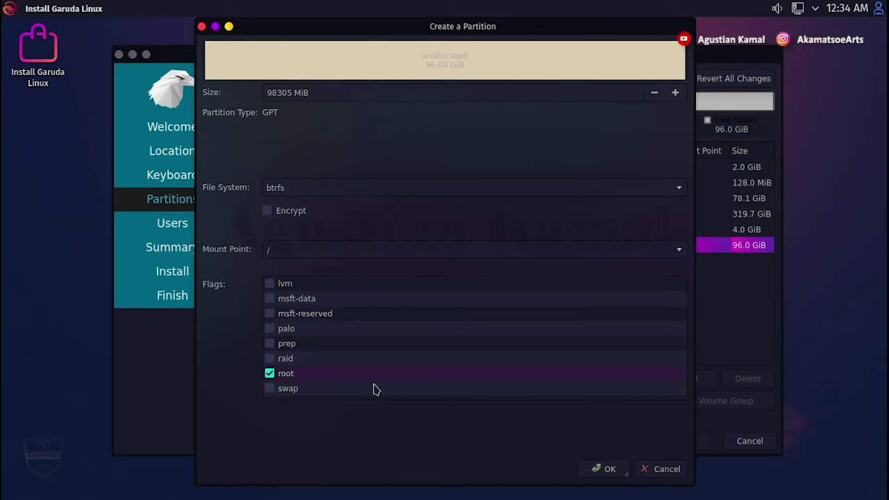
pyautogui.click(609, 470)
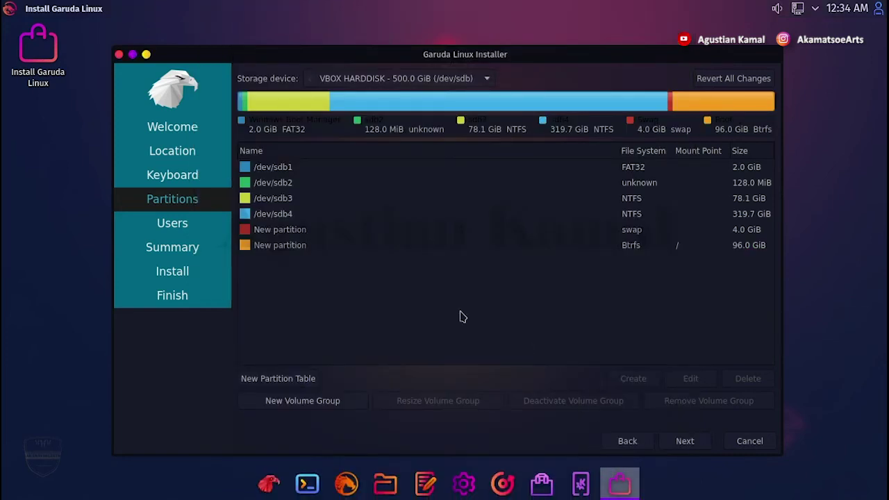
# Edit the FAT32 partition /dev/sdb1, keeping its content and setting its mount point to /boot/efi
pyautogui.click(310, 251)
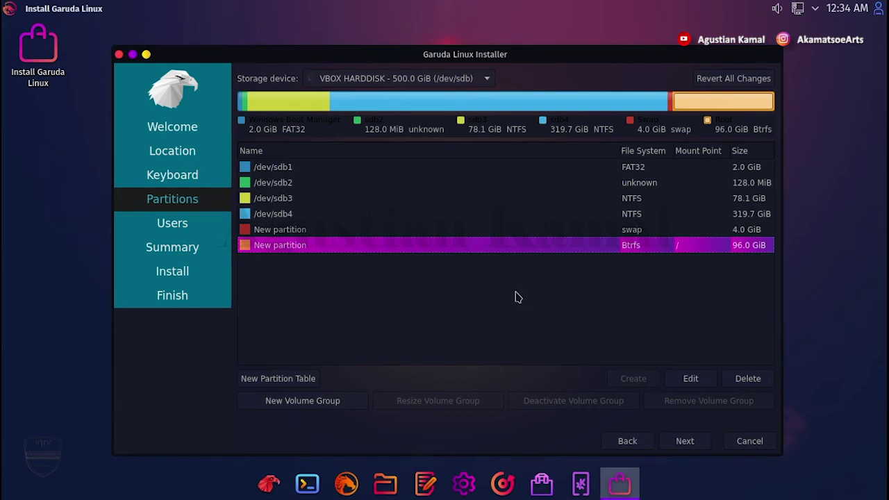
pyautogui.click(486, 173)
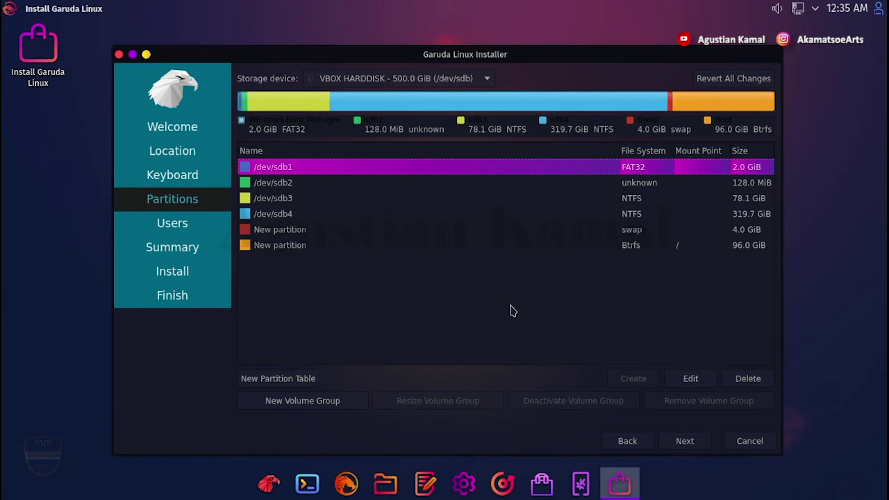
pyautogui.click(690, 379)
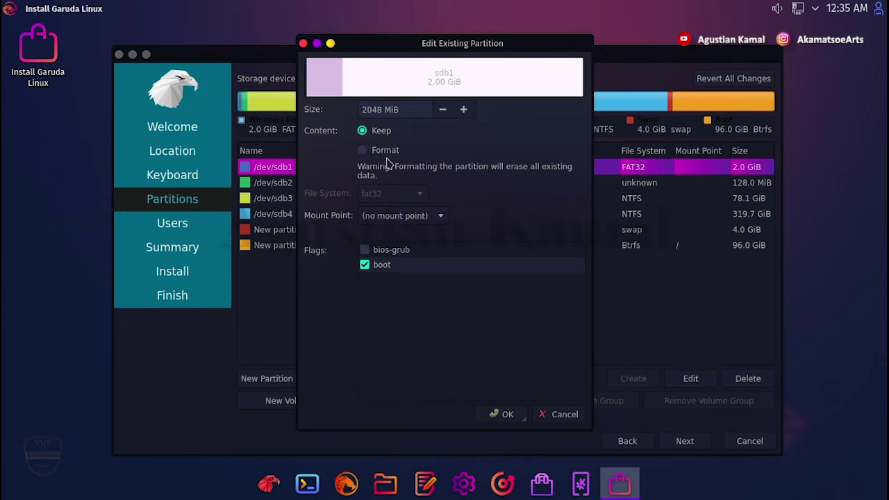
pyautogui.click(440, 216)
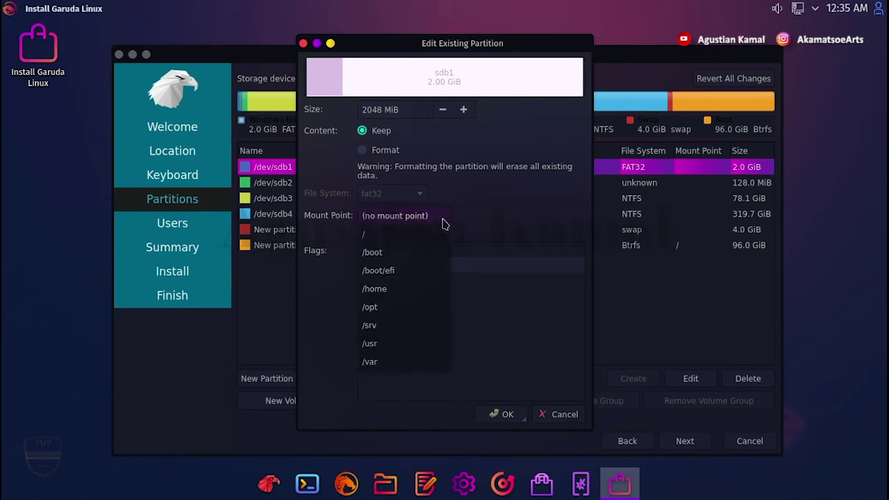
pyautogui.click(399, 271)
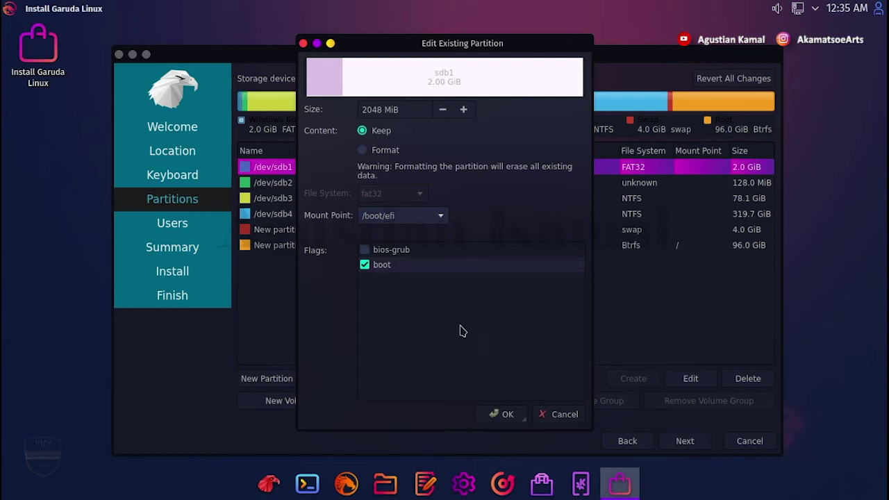
pyautogui.click(507, 415)
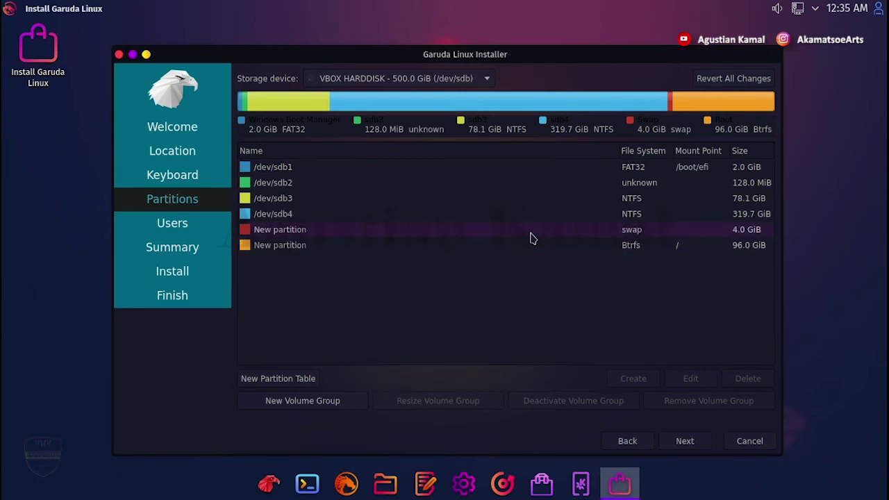
# Check the swap, root and EFI entries in the partition list and proceed to the user account setup
pyautogui.click(530, 236)
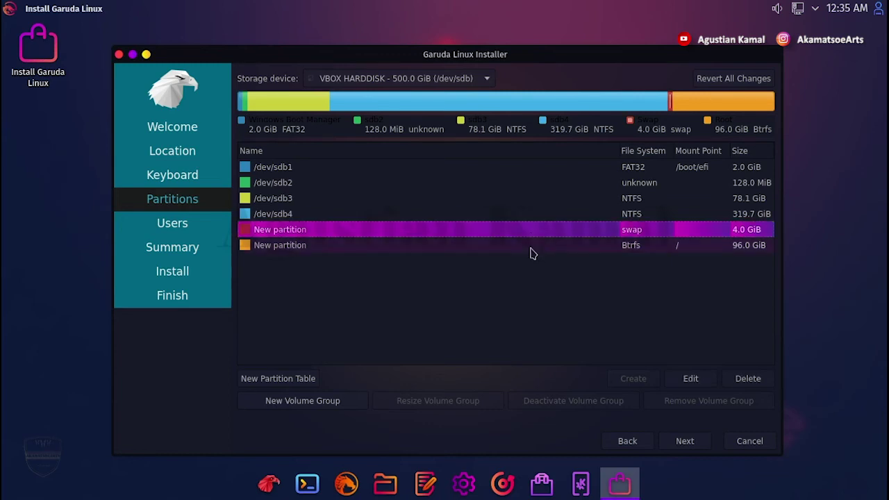
pyautogui.click(532, 252)
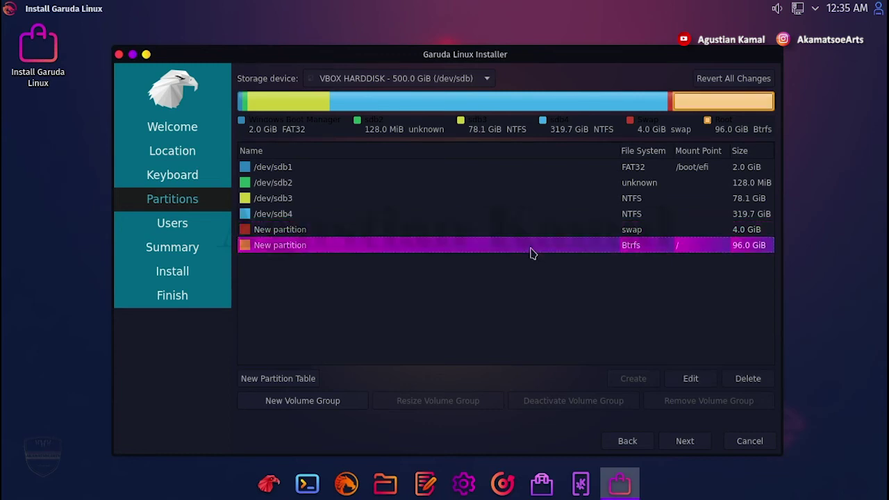
pyautogui.click(529, 170)
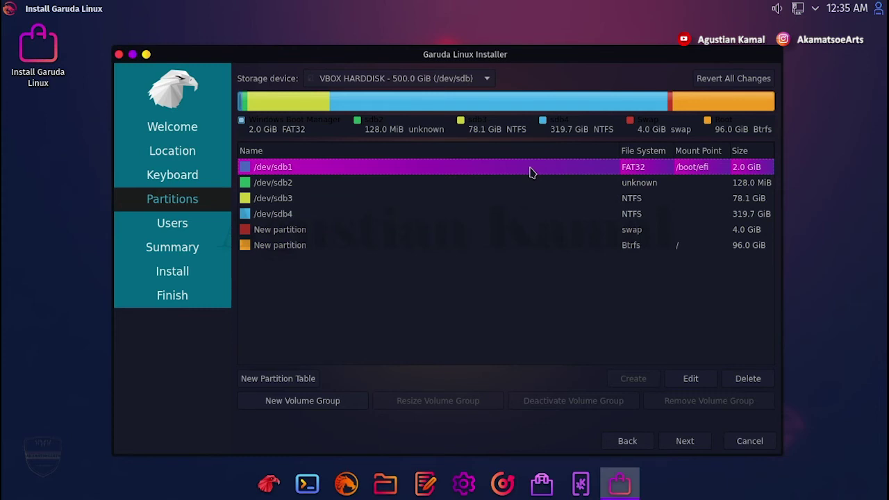
pyautogui.click(685, 443)
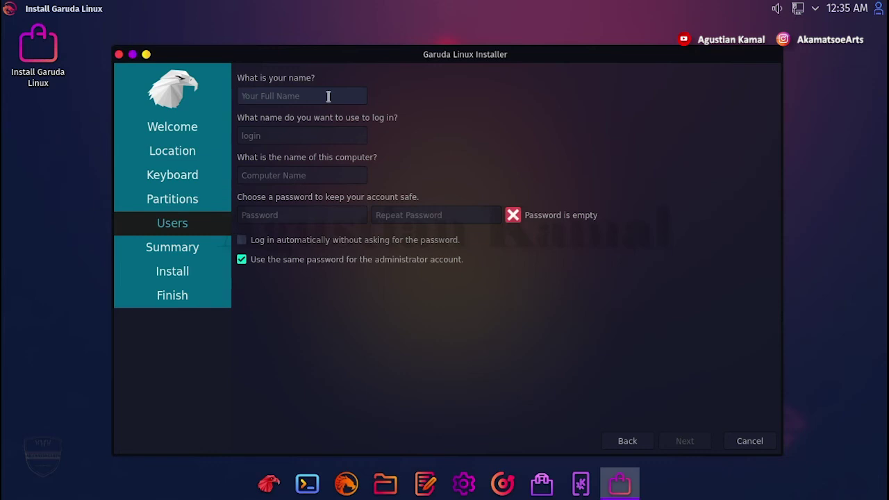
# Fill in the user's name, enter and repeat the account password, and proceed to the installation summary
pyautogui.write('agustiankamal')
pyautogui.click(318, 214)
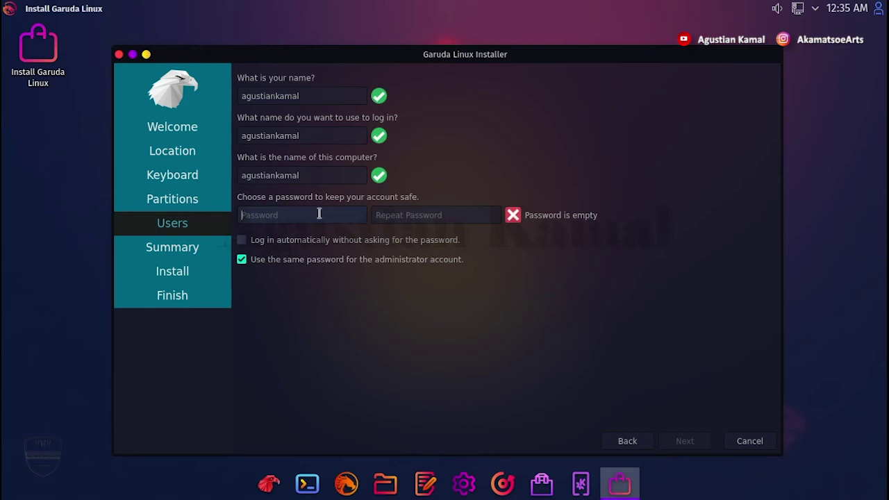
pyautogui.write('•••••••')
pyautogui.press('Tab')
pyautogui.write('•••••••')
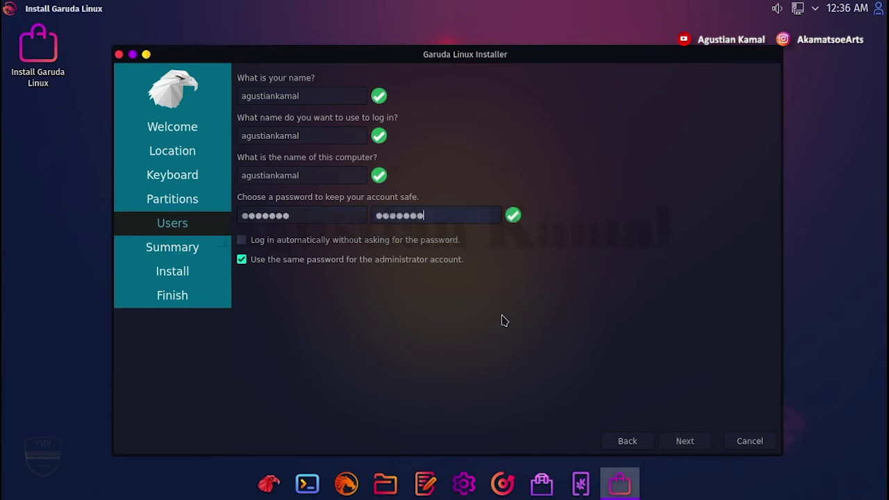
pyautogui.click(684, 442)
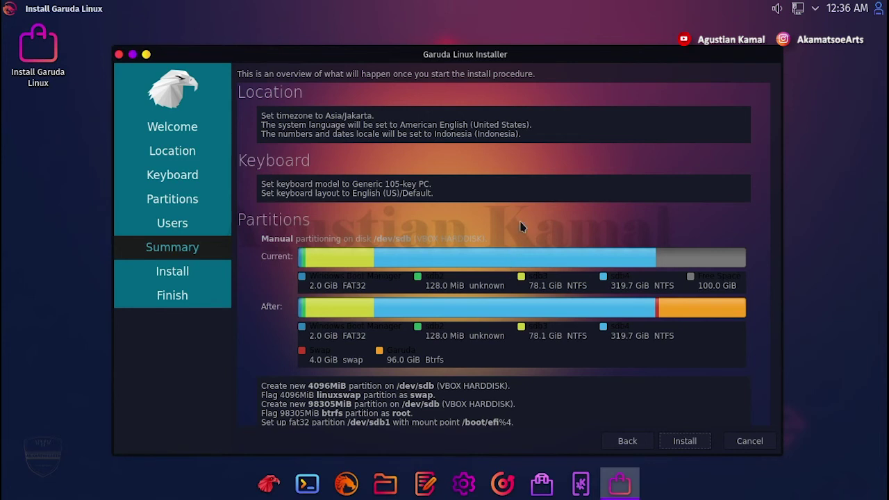
# Start the installation with the summarized settings and restart the computer once it has finished
pyautogui.scroll(-1, 521, 226)
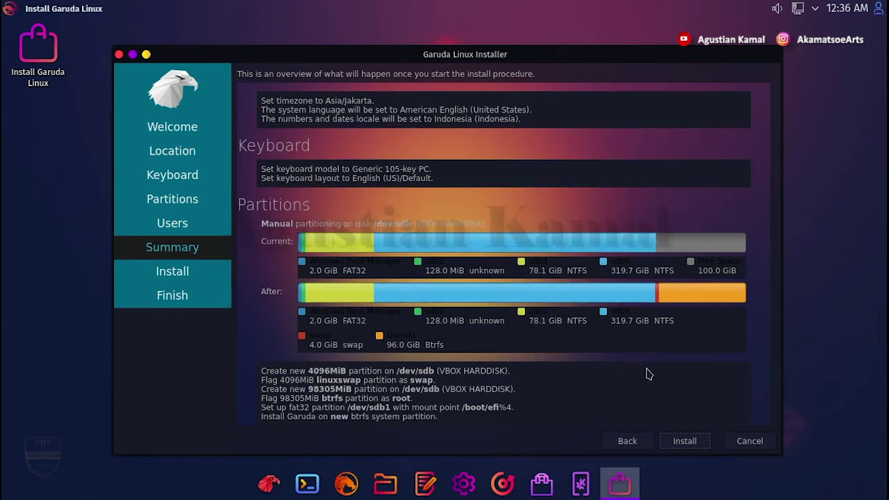
pyautogui.click(687, 441)
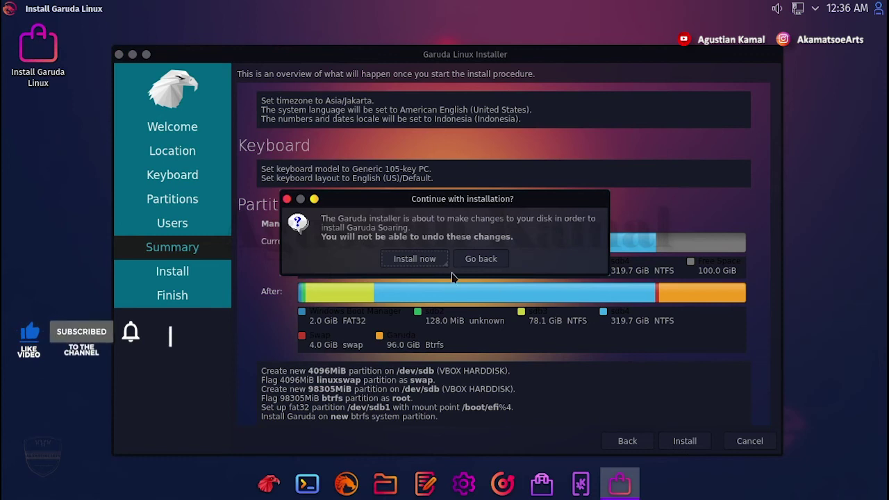
pyautogui.click(423, 262)
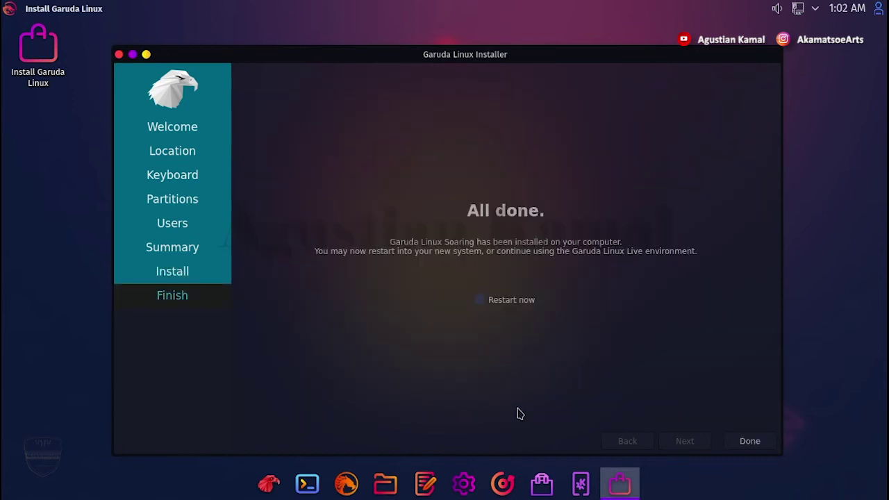
pyautogui.click(479, 299)
pyautogui.click(750, 441)
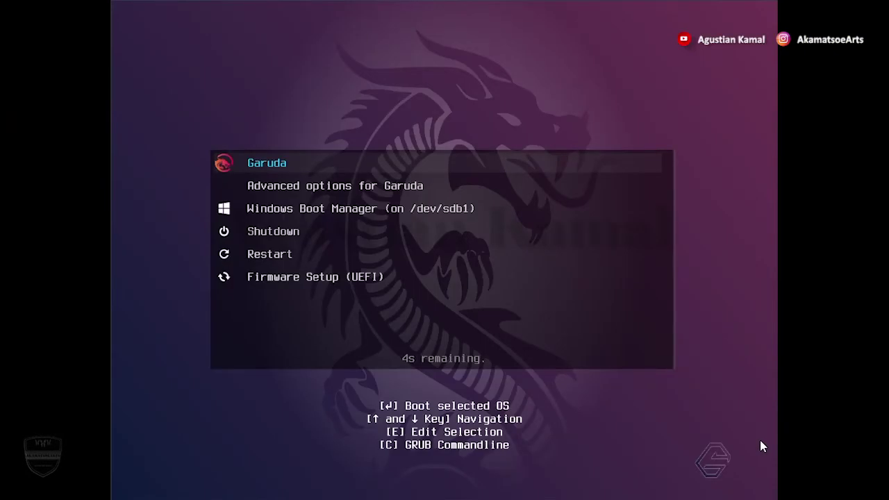
# Look through the Garuda and Windows Boot Manager entries in the GRUB boot menu, ending on Garuda
pyautogui.press('Down')
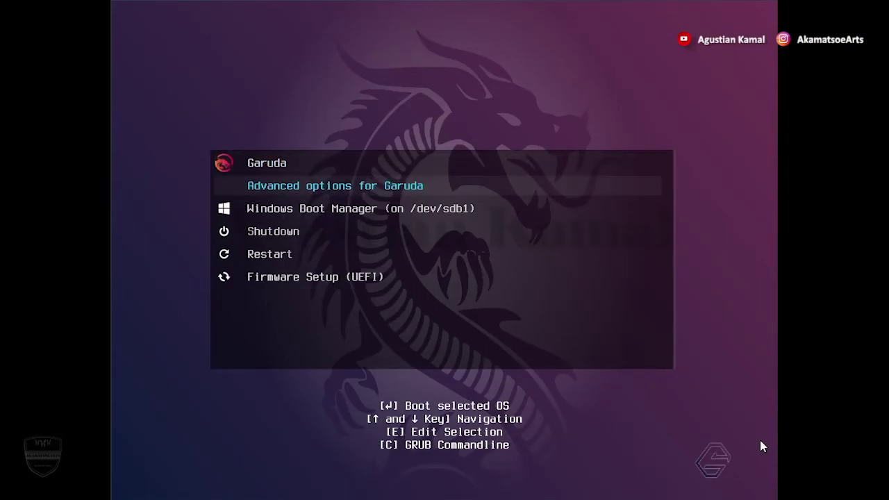
pyautogui.press('Up')
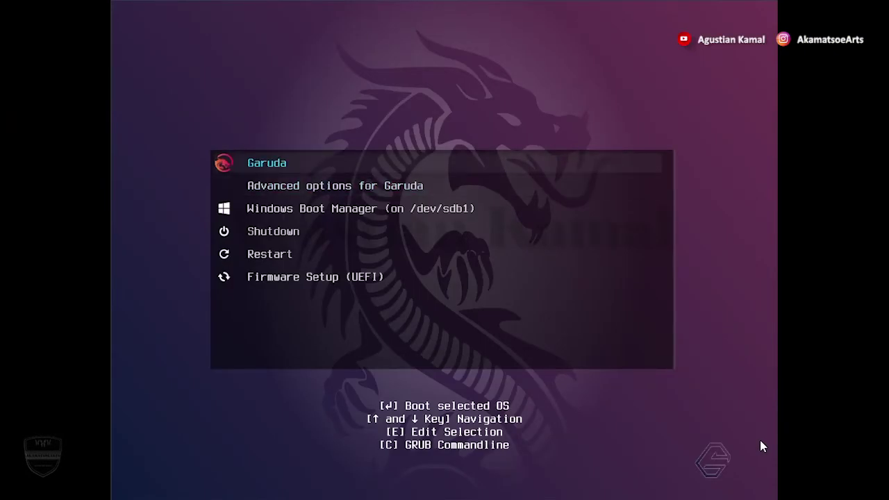
pyautogui.press('Down')
pyautogui.press('Down')
pyautogui.press('Up')
pyautogui.press('Up')
pyautogui.press('Down')
pyautogui.press('Down')
pyautogui.press('Up')
pyautogui.press('Up')
pyautogui.press('Down')
pyautogui.press('Down')
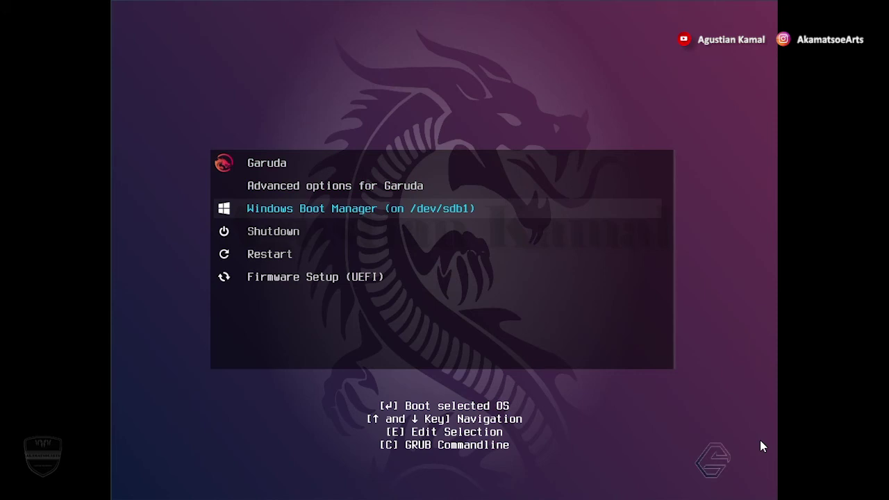
pyautogui.press('Up')
pyautogui.press('Up')
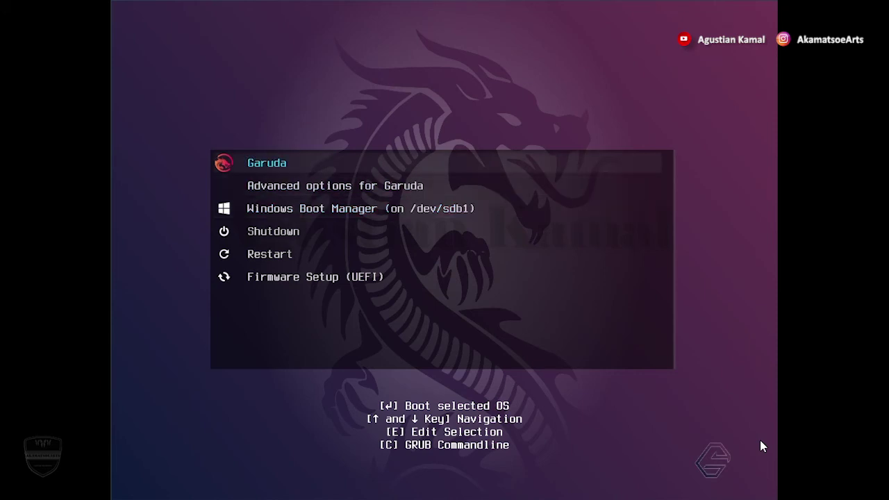
# Boot the Garuda entry and log in to the desktop with the account password
pyautogui.press('Return')
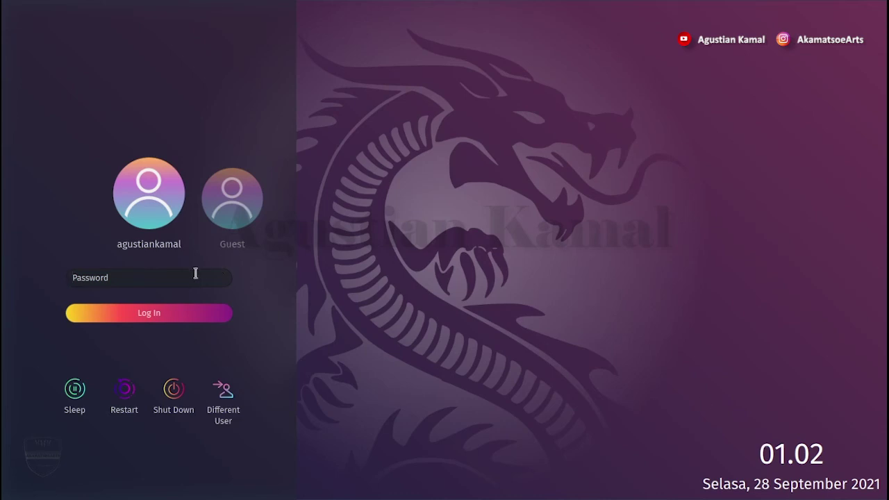
pyautogui.write('•••••••')
pyautogui.press('Return')
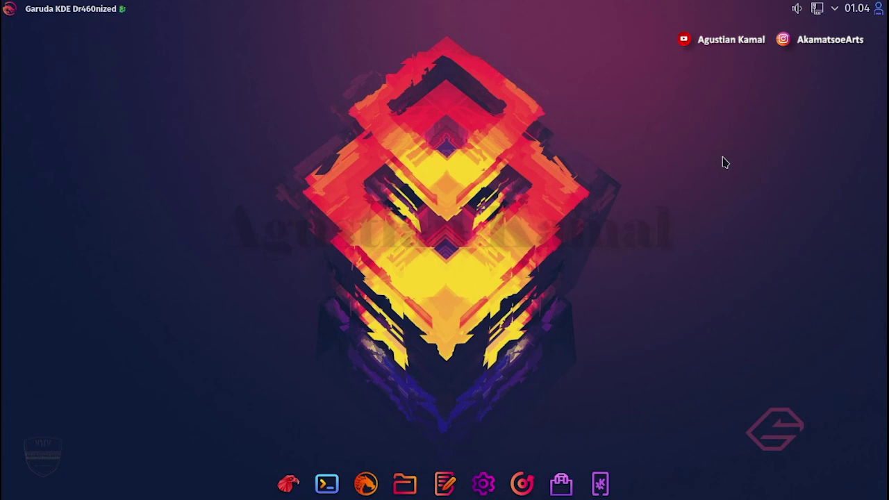
# Leave the desktop session and restart the computer
pyautogui.click(879, 12)
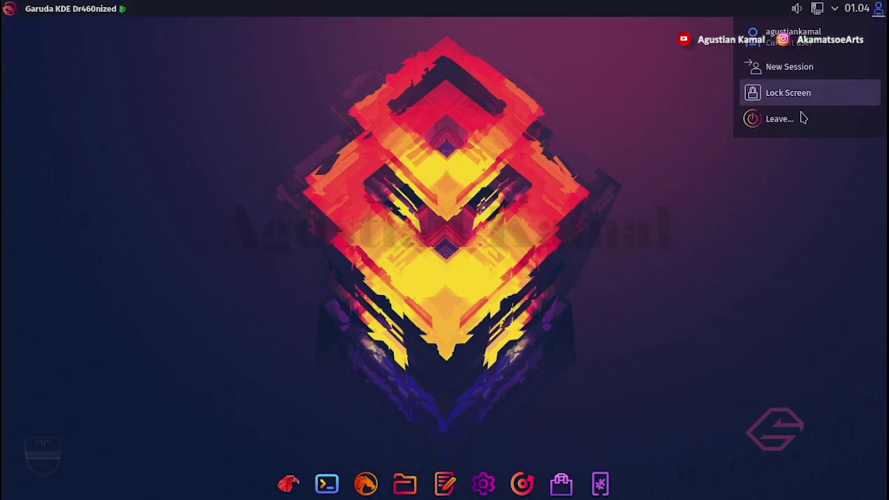
pyautogui.click(779, 119)
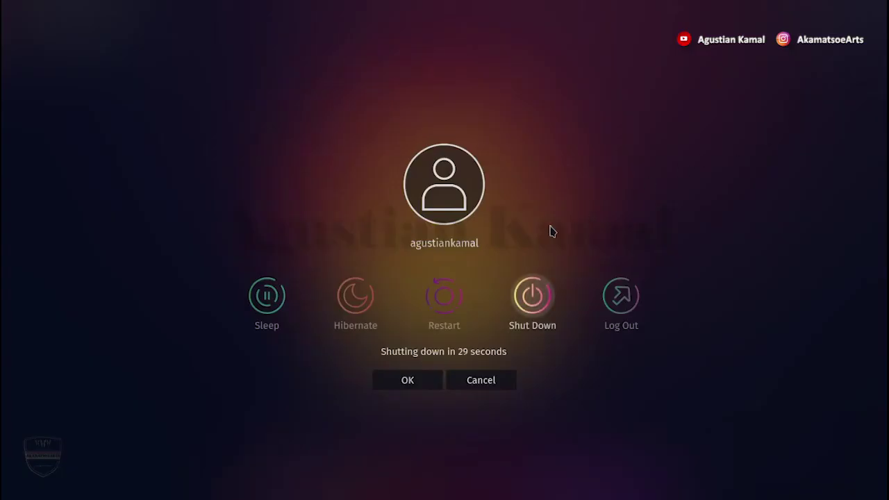
pyautogui.click(445, 309)
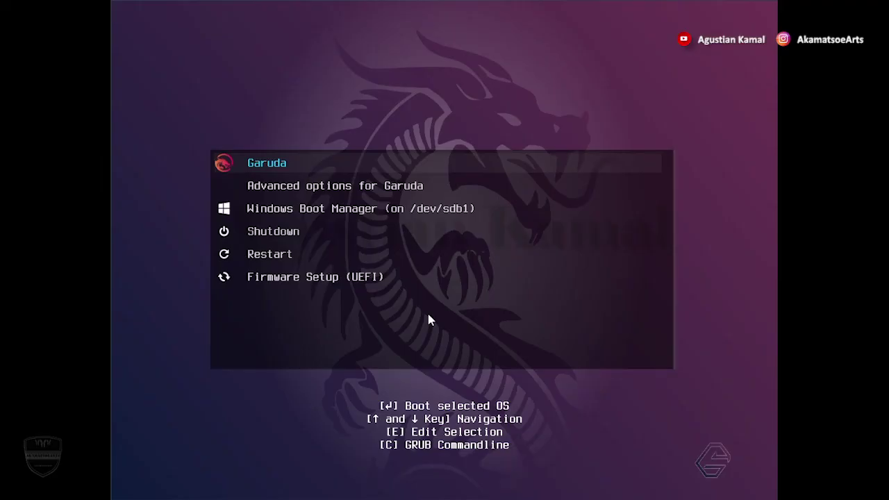
# Boot Windows through the Windows Boot Manager (on /dev/sdb1) entry
pyautogui.press('Down')
pyautogui.press('Down')
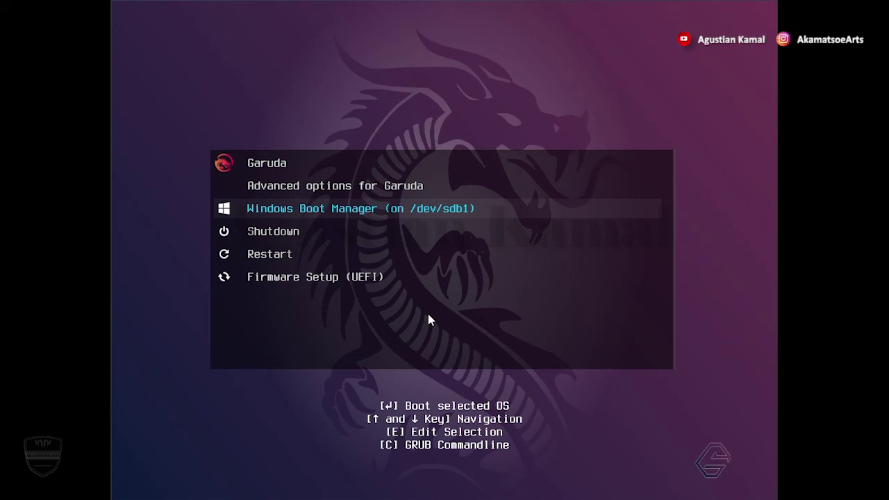
pyautogui.press('Return')
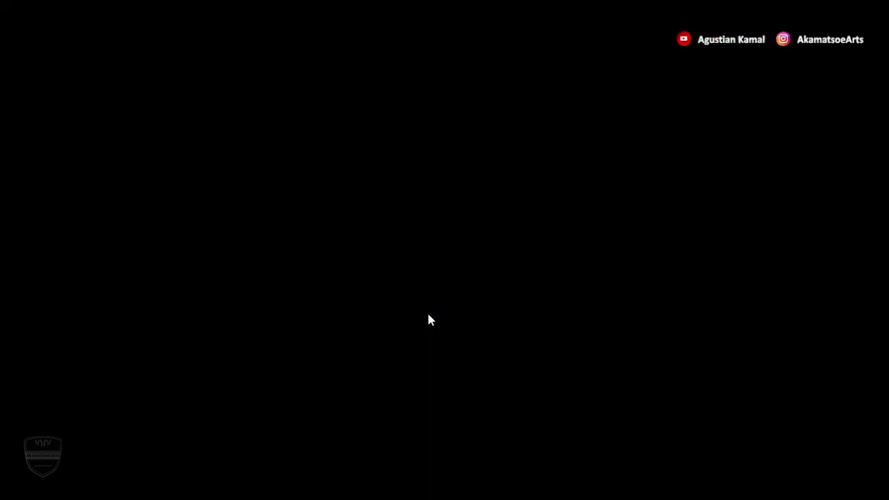